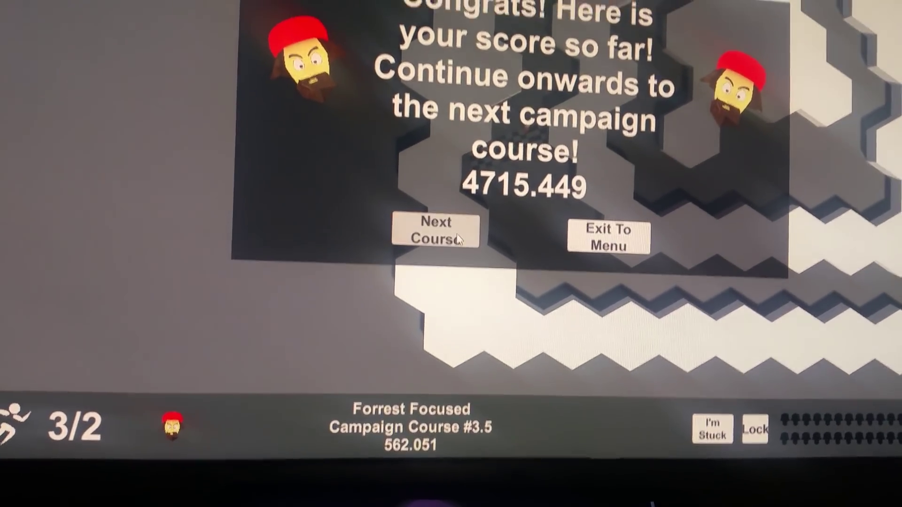
left_click(457, 240)
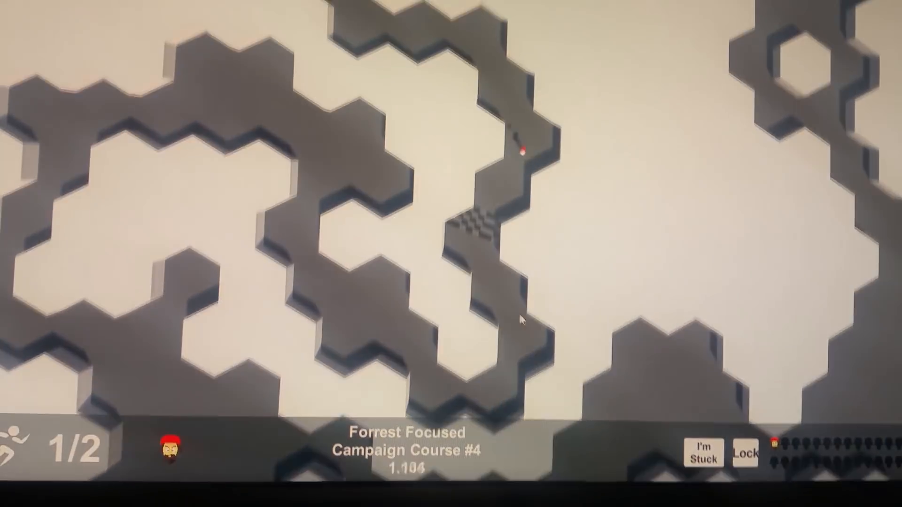